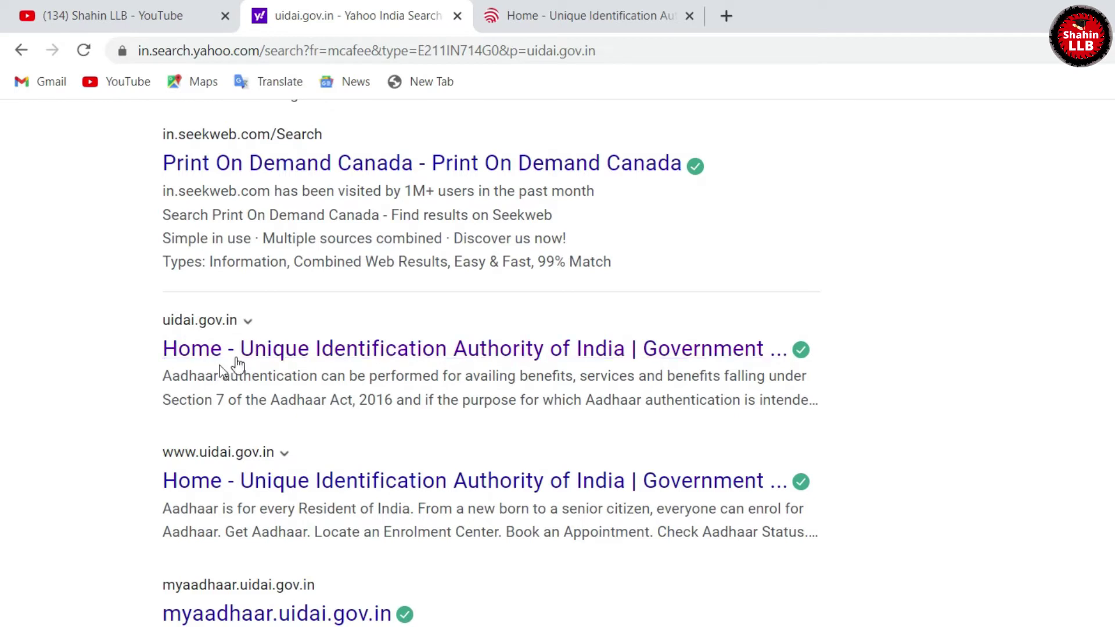
Open the UIDAI website from the search results and go to its Aadhaar Authentication History service
{"action": "left_click", "coordinate": [332, 352]}
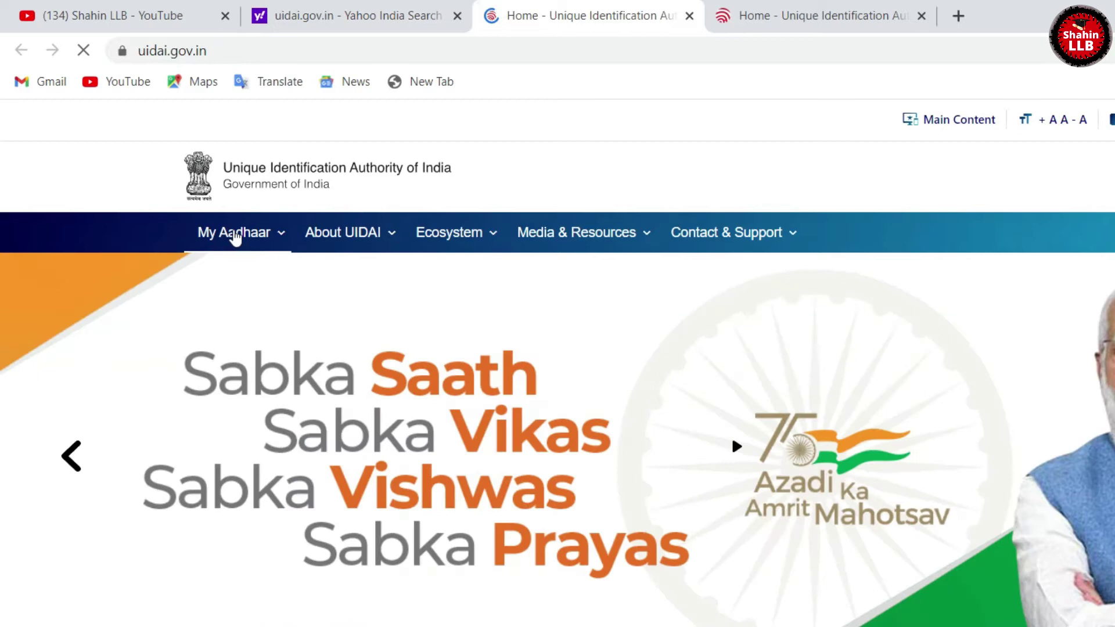
{"action": "left_click", "coordinate": [235, 235]}
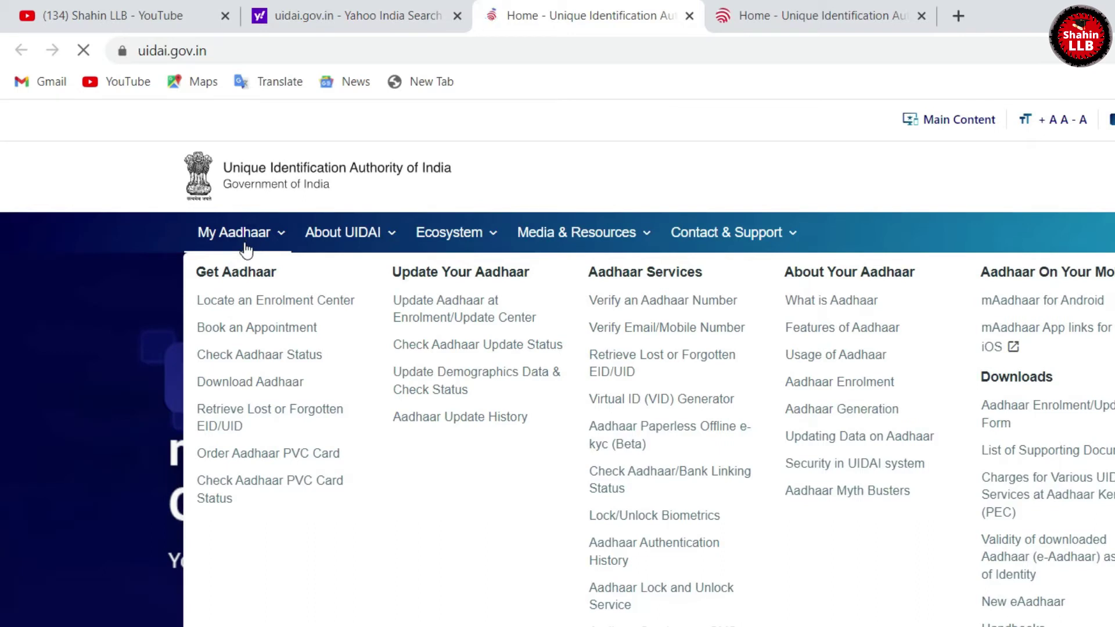
{"action": "left_click", "coordinate": [235, 242]}
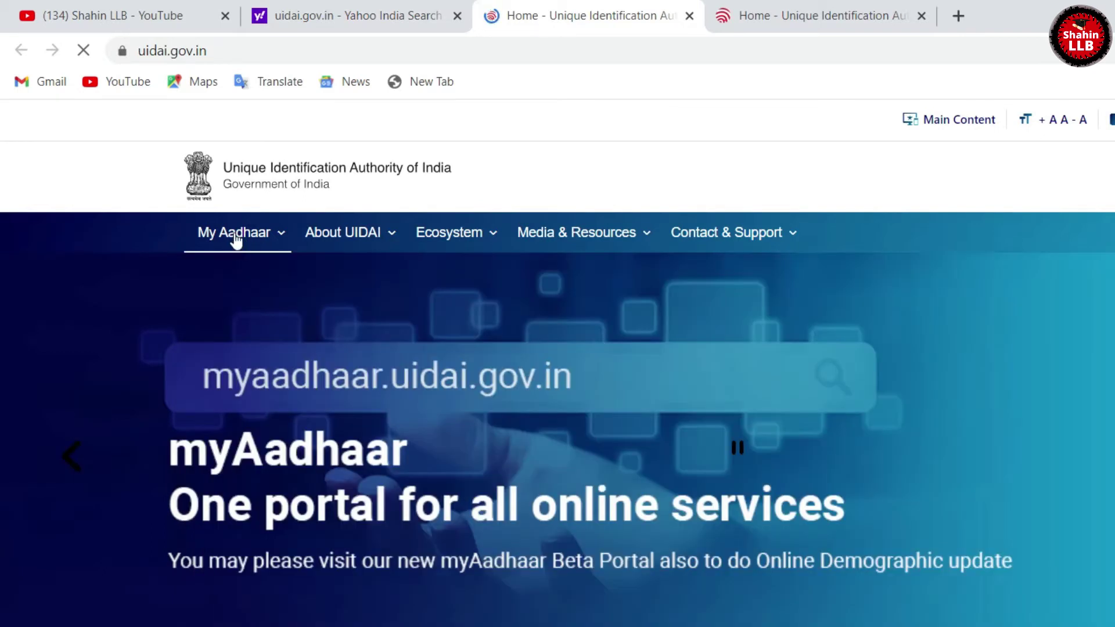
{"action": "left_click", "coordinate": [234, 241]}
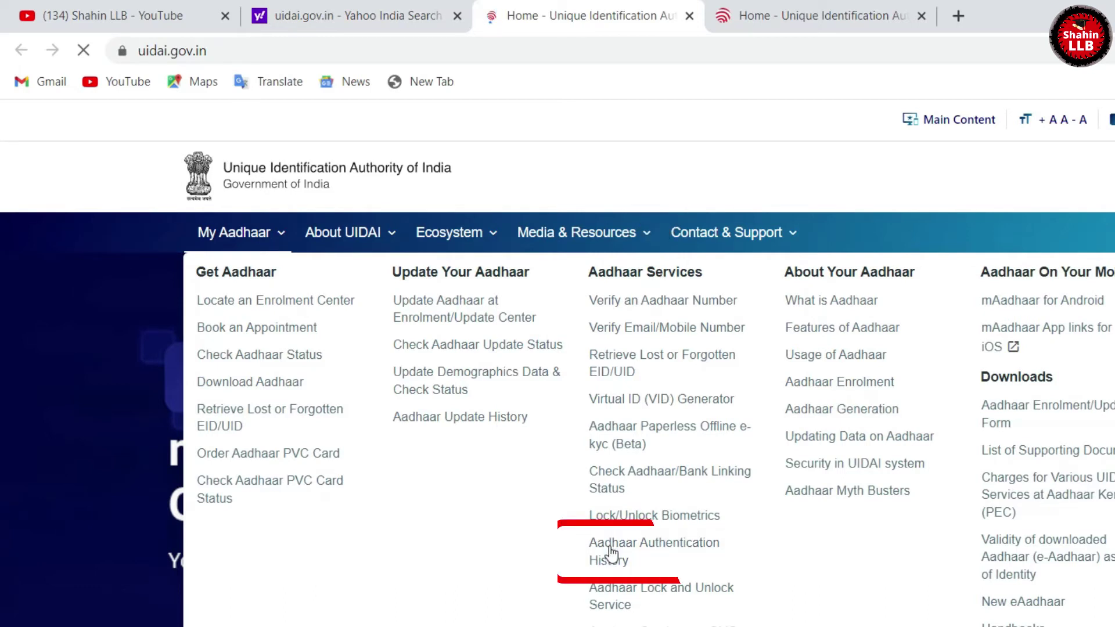
{"action": "left_click", "coordinate": [653, 561]}
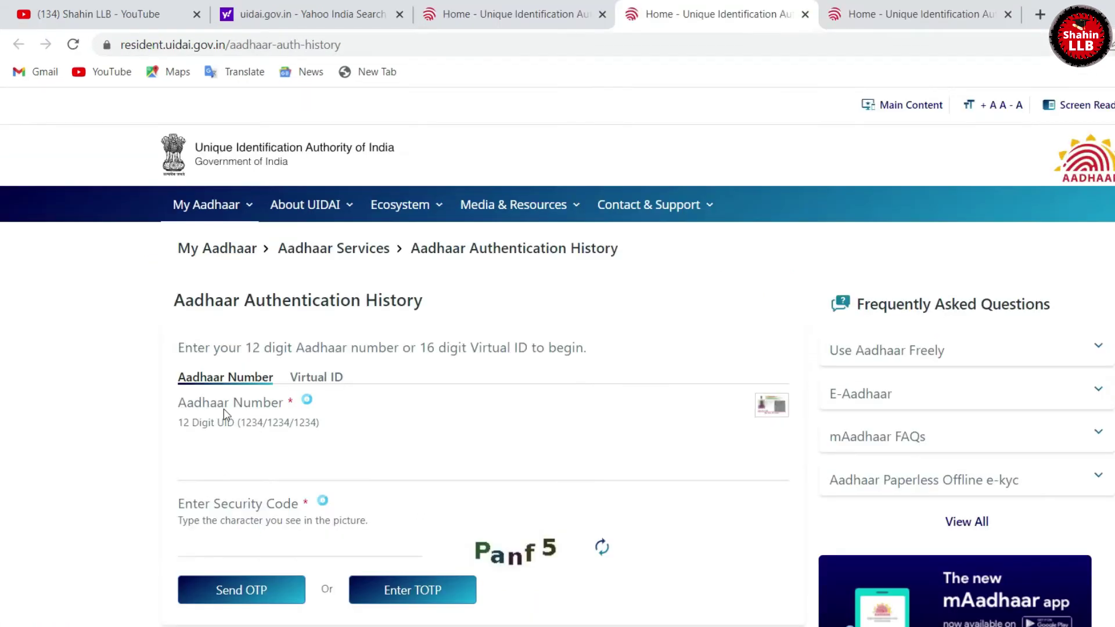
Enter the Aadhaar number and the security code from the picture, and request an OTP
{"action": "left_click", "coordinate": [267, 537]}
{"action": "left_click", "coordinate": [207, 474]}
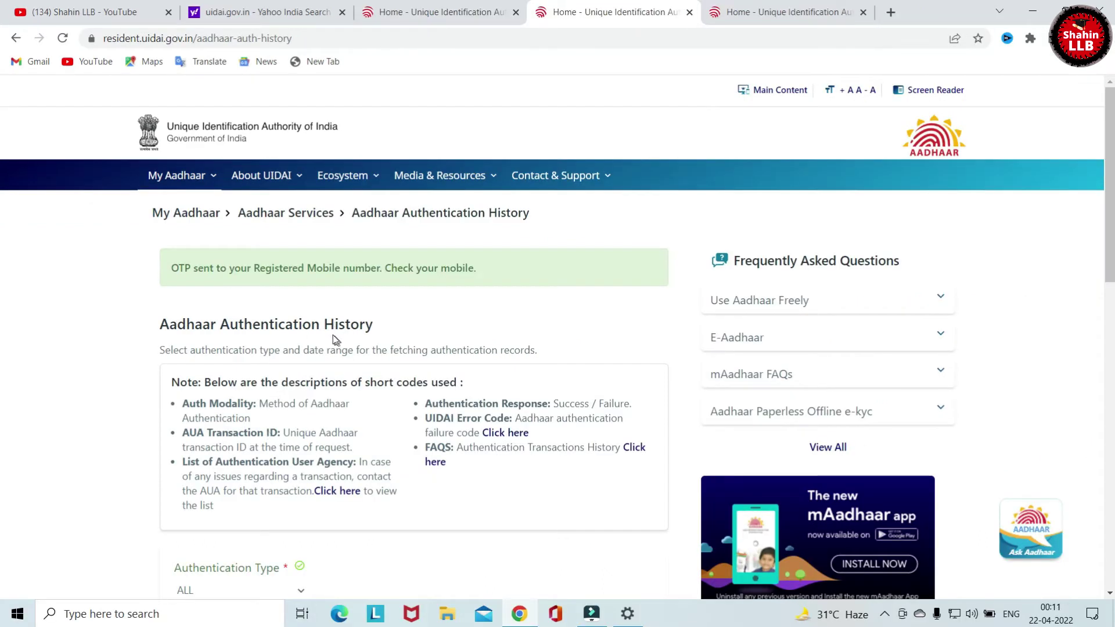
Review the available authentication types and select ALL for the history request
{"action": "scroll", "coordinate": [336, 336], "scroll_direction": "down", "scroll_amount": 5}
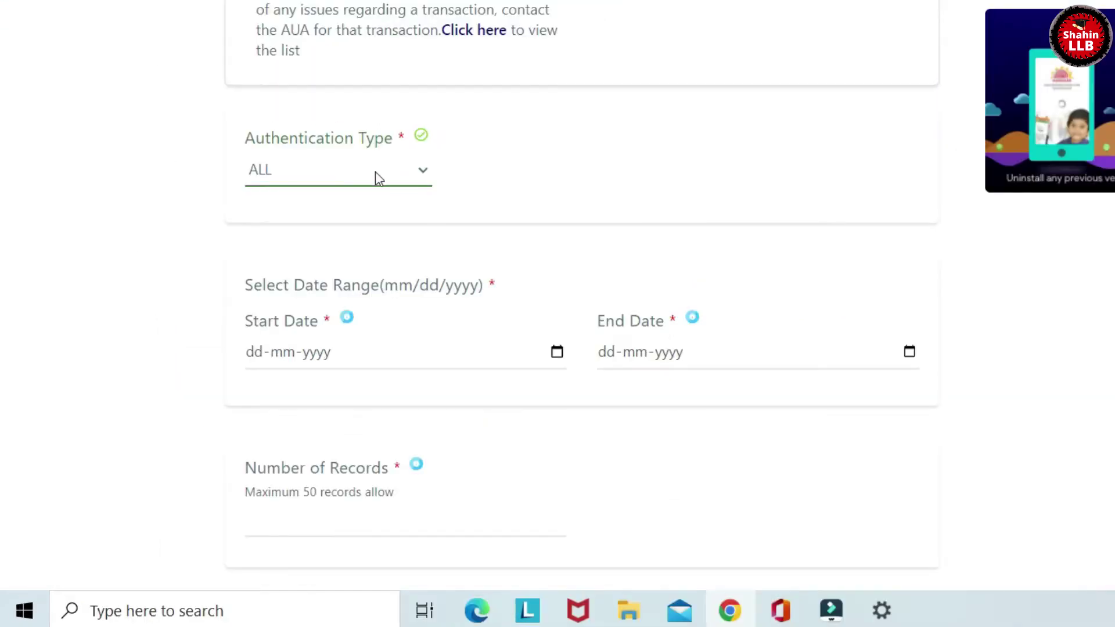
{"action": "left_click", "coordinate": [422, 171]}
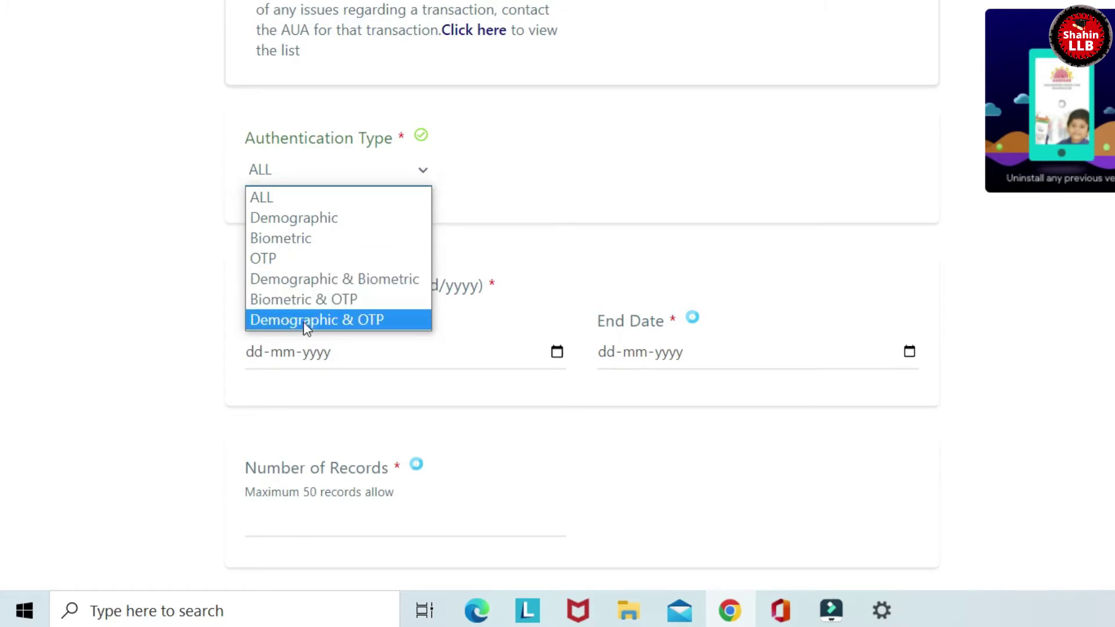
{"action": "key", "text": "Up"}
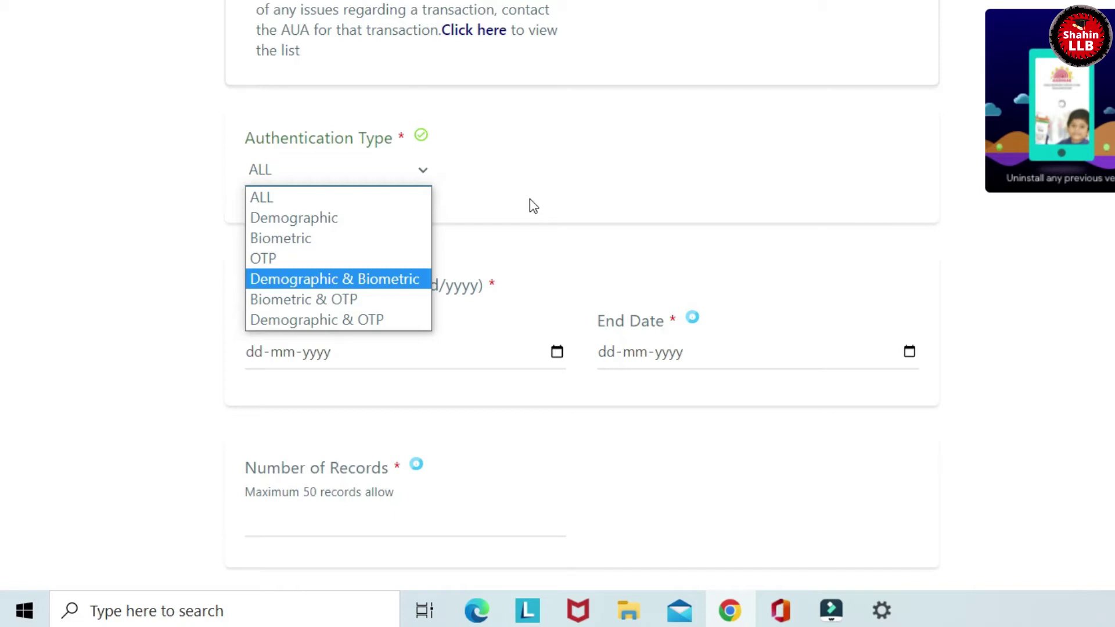
{"action": "left_click", "coordinate": [552, 169]}
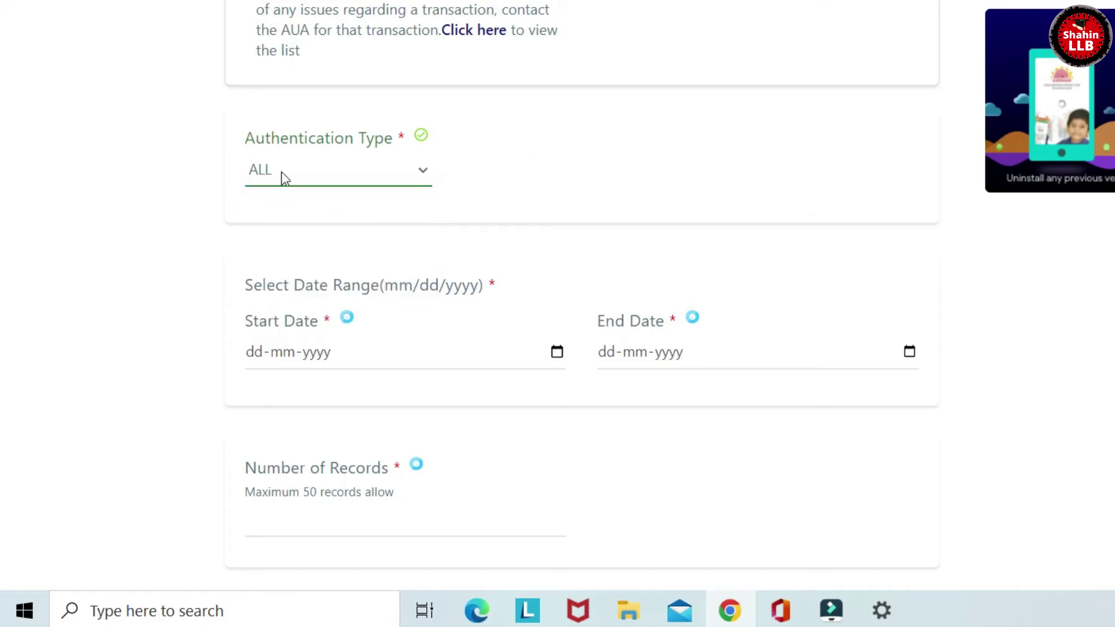
{"action": "left_click", "coordinate": [358, 175]}
{"action": "left_click", "coordinate": [351, 198]}
Set the date range for the records from 11-02-2022 to 22-04-2022
{"action": "key", "text": "Tab"}
{"action": "key", "text": "Tab"}
{"action": "key", "text": "Tab"}
{"action": "key", "text": "Tab"}
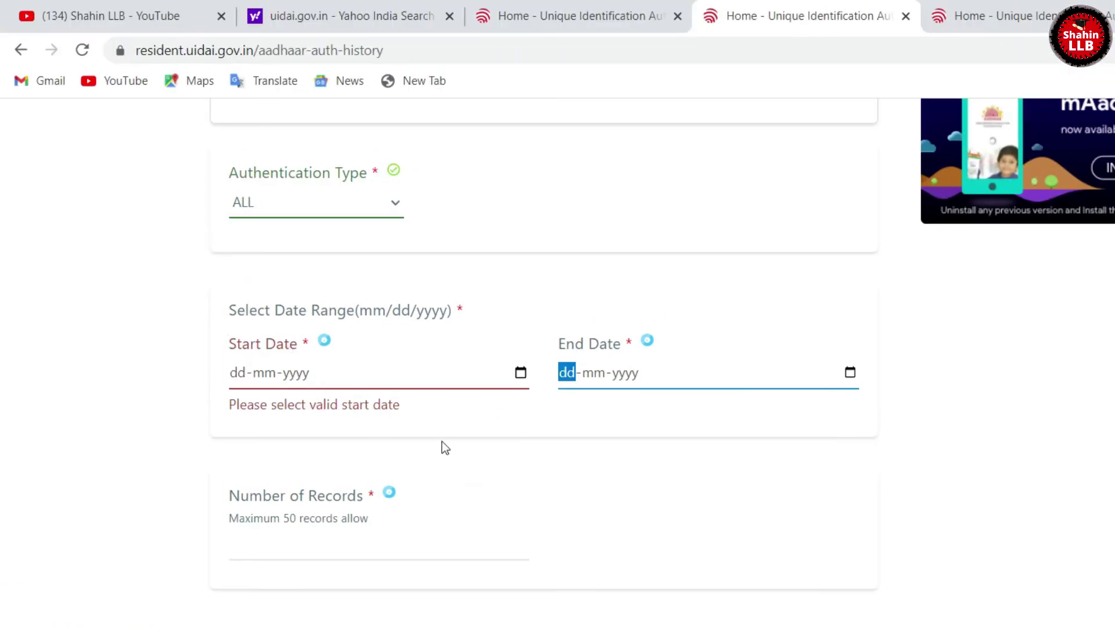
{"action": "left_click", "coordinate": [520, 372]}
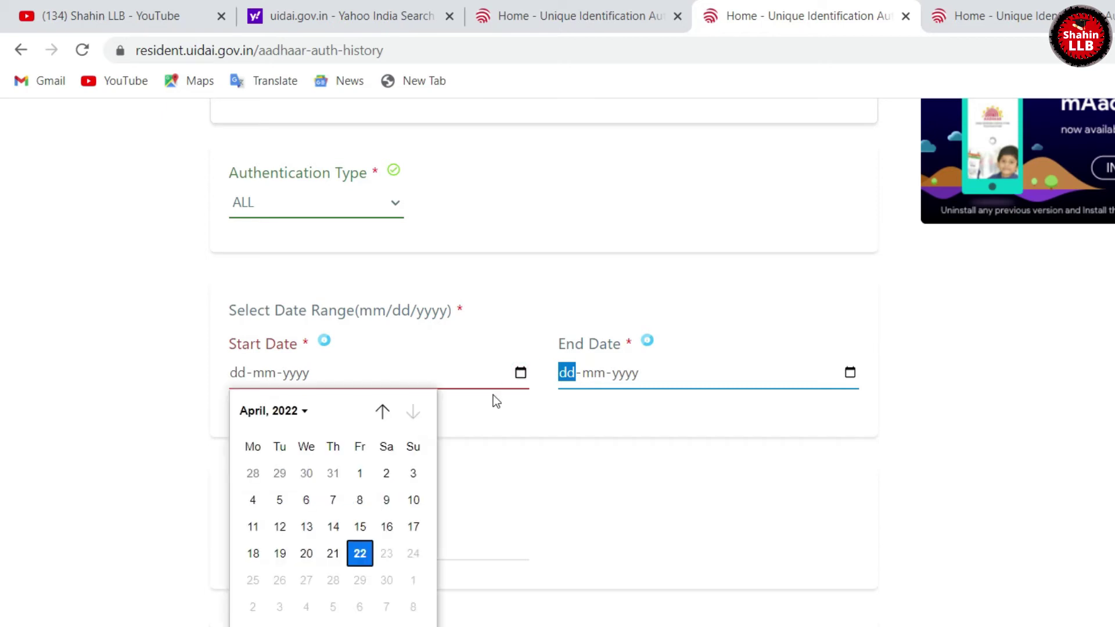
{"action": "left_click", "coordinate": [378, 412]}
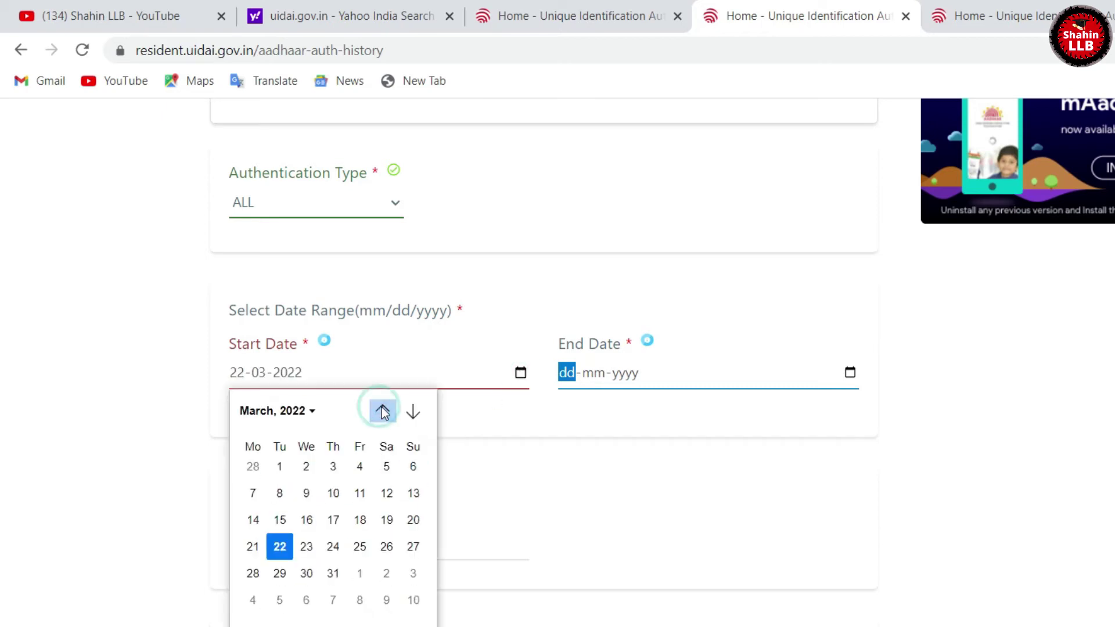
{"action": "left_click", "coordinate": [384, 411]}
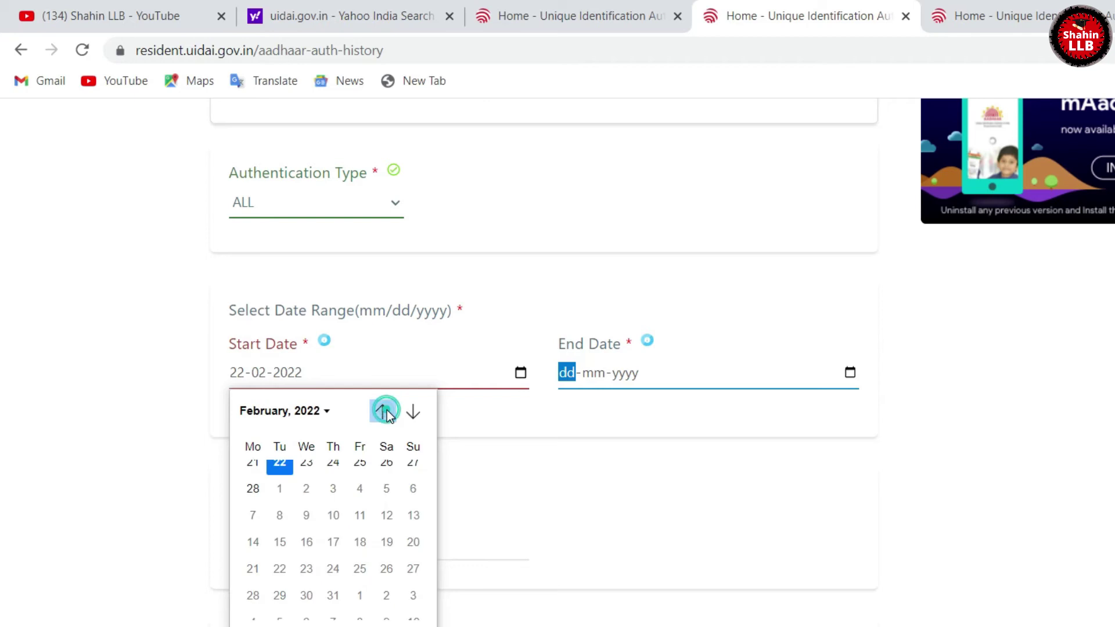
{"action": "left_click", "coordinate": [362, 503]}
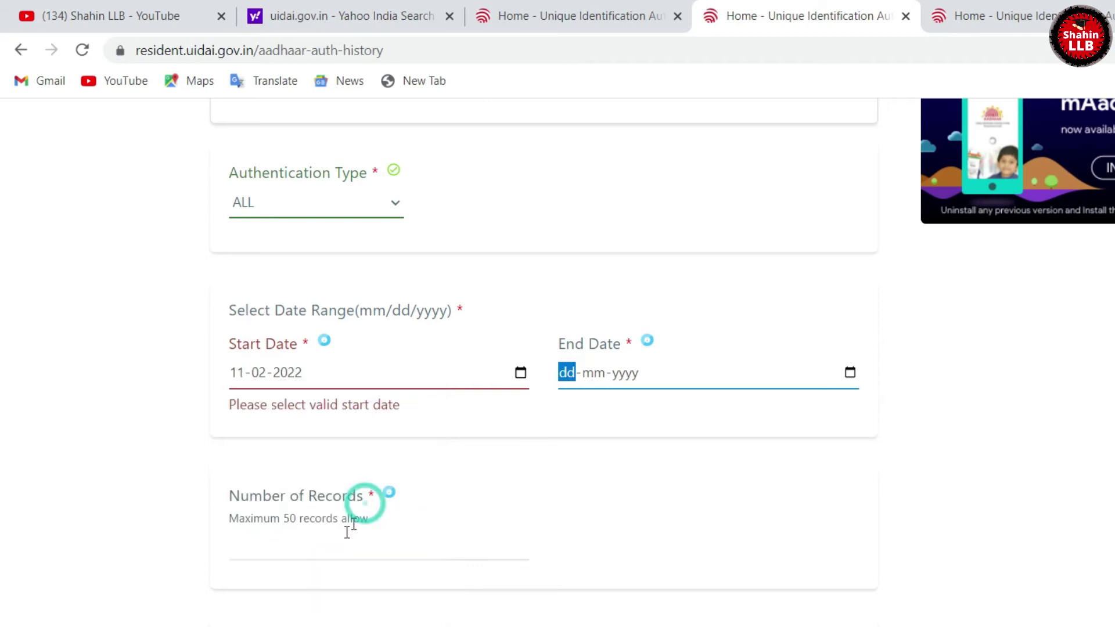
{"action": "left_click", "coordinate": [850, 373]}
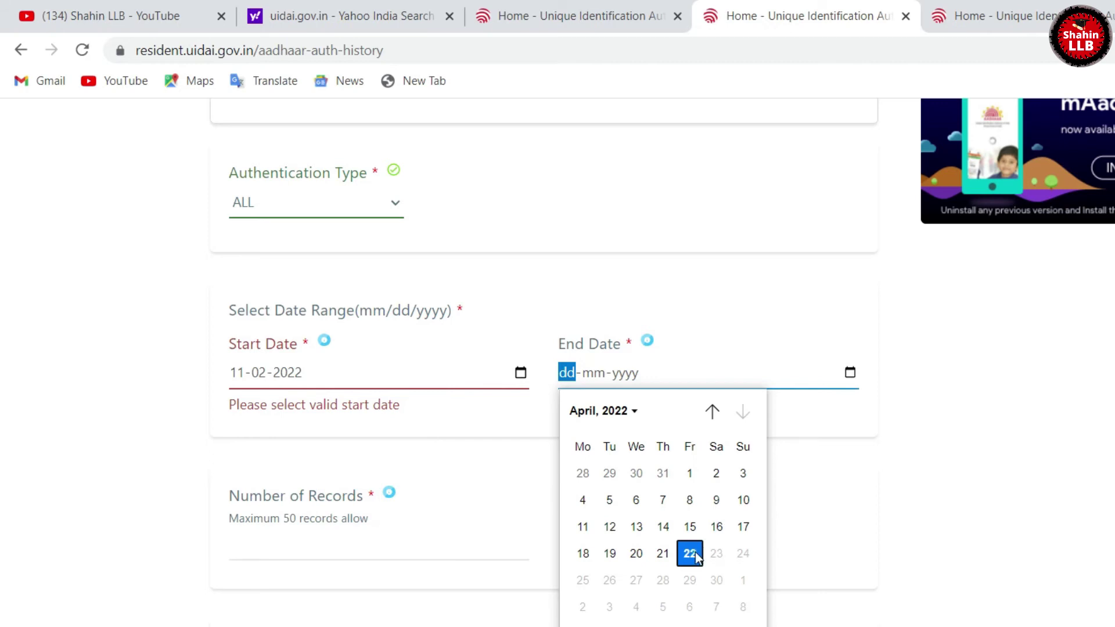
{"action": "left_click", "coordinate": [694, 552]}
Set the number of records to 30, and enter the OTP and verify it to fetch the history
{"action": "scroll", "coordinate": [385, 562], "scroll_direction": "down", "scroll_amount": 2}
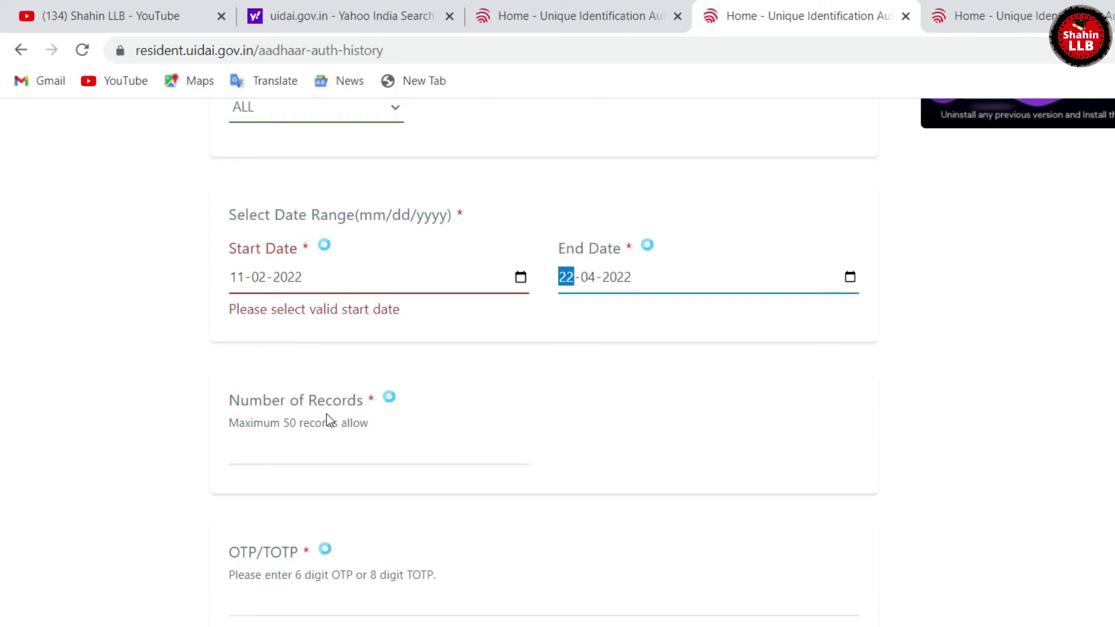
{"action": "left_click", "coordinate": [322, 457]}
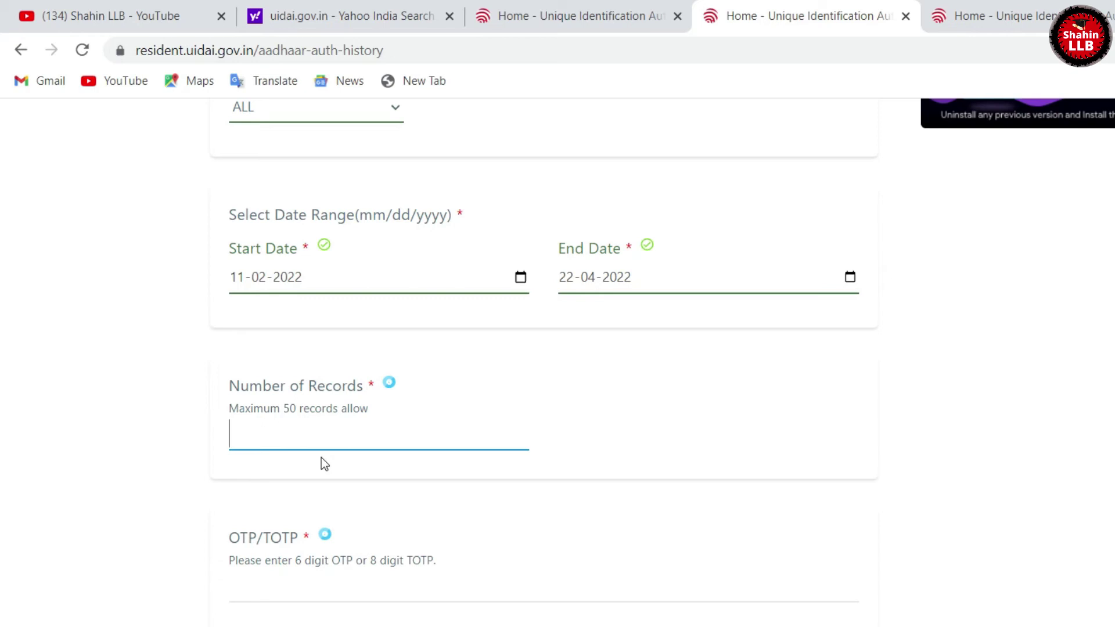
{"action": "type", "text": "30"}
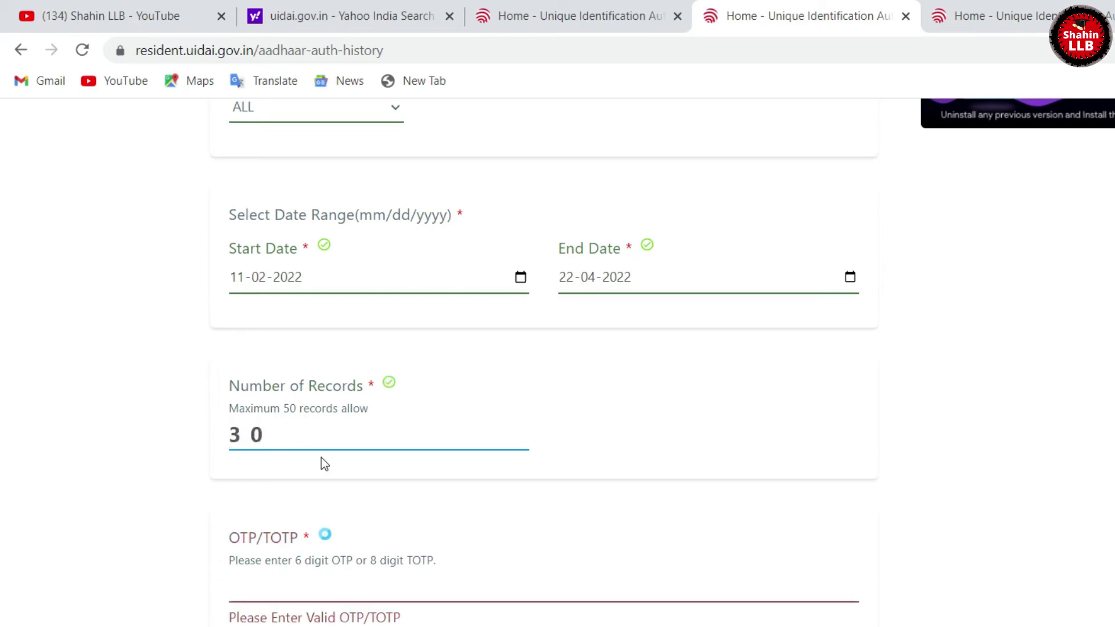
{"action": "scroll", "coordinate": [406, 436], "scroll_direction": "down", "scroll_amount": 2}
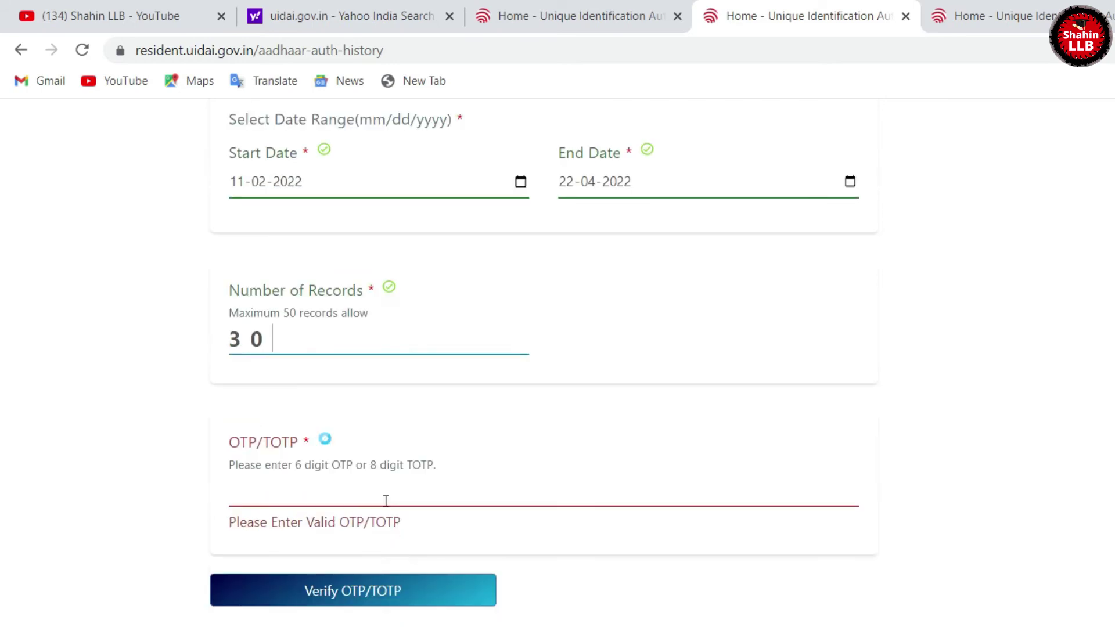
{"action": "left_click", "coordinate": [385, 493]}
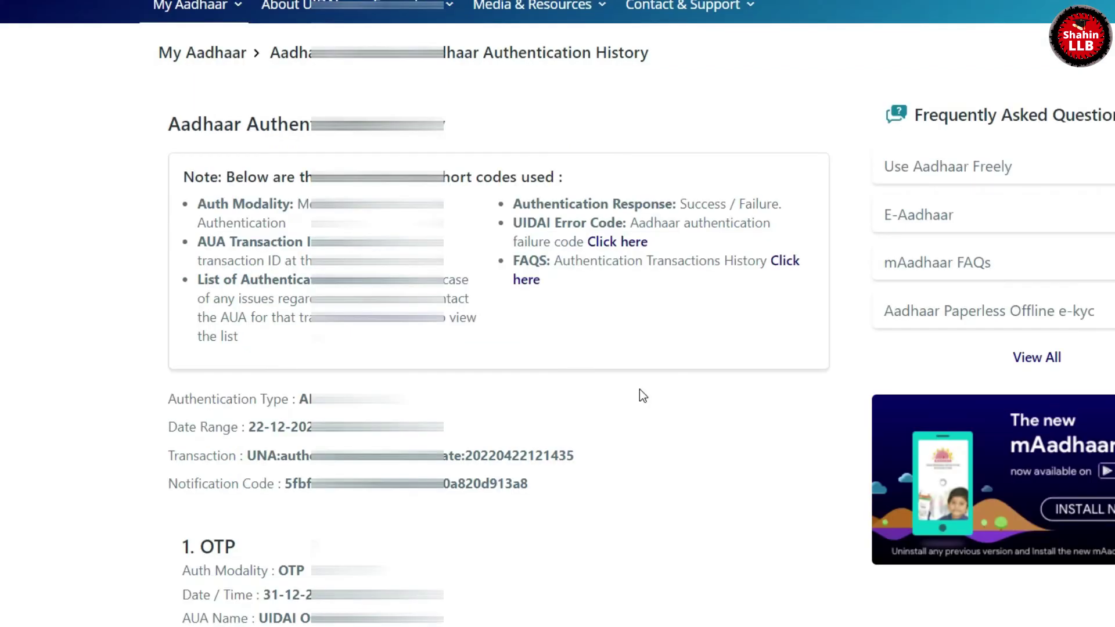
Examine each authentication record's modality, date, AUA name, transaction ID and response, plus the download option and UIDAI contact details below
{"action": "scroll", "coordinate": [639, 390], "scroll_direction": "down", "scroll_amount": 6}
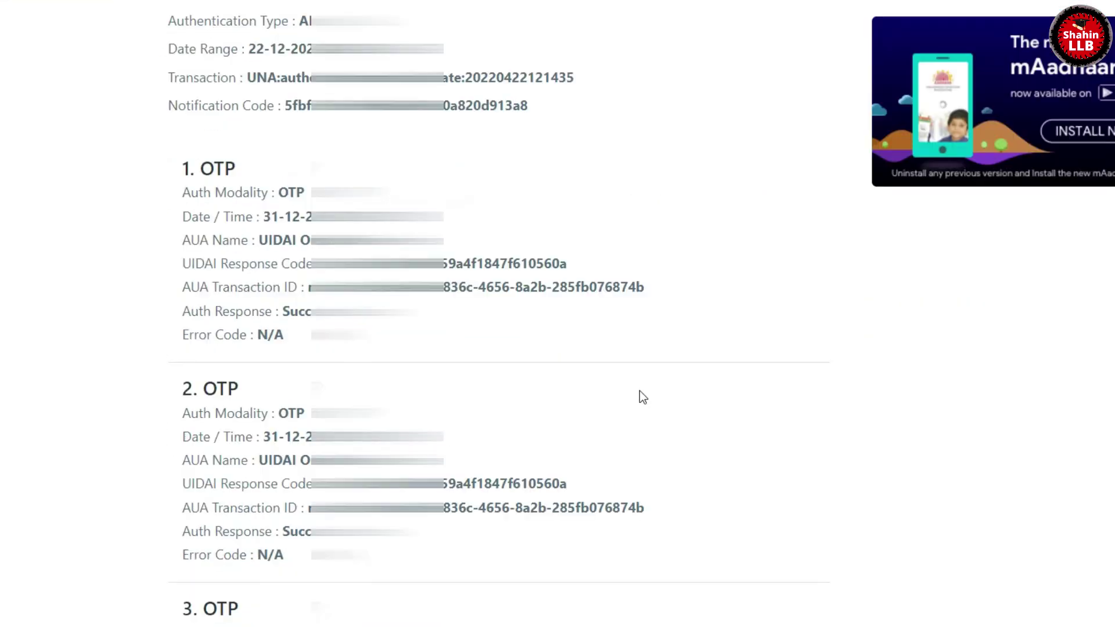
{"action": "scroll", "coordinate": [639, 391], "scroll_direction": "down", "scroll_amount": 6}
{"action": "scroll", "coordinate": [639, 394], "scroll_direction": "down", "scroll_amount": 5}
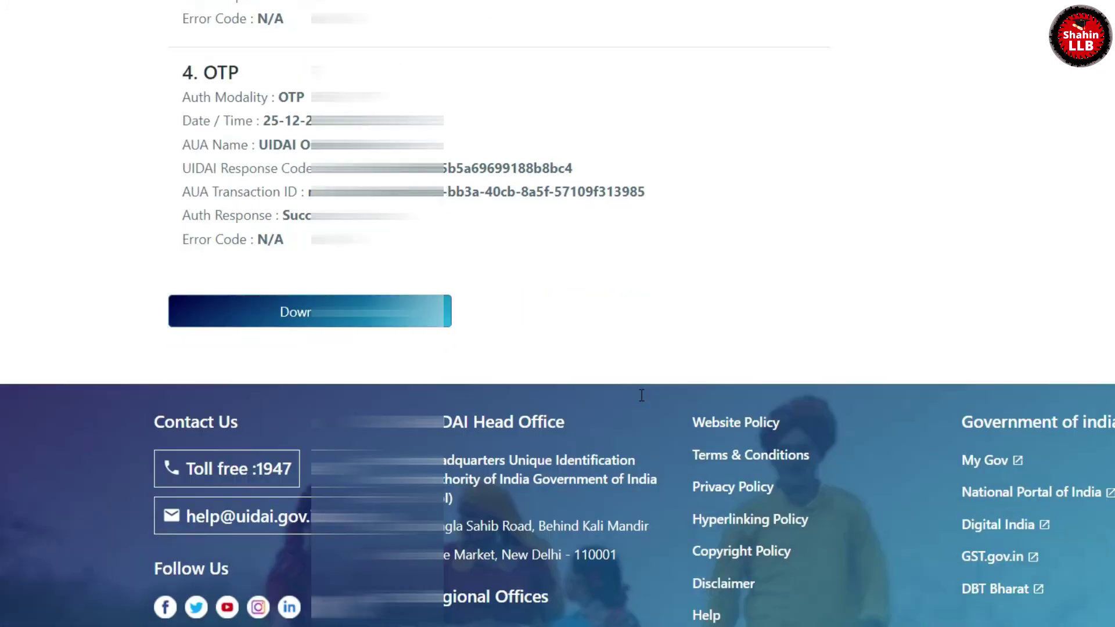
{"action": "scroll", "coordinate": [641, 395], "scroll_direction": "up", "scroll_amount": 6}
{"action": "scroll", "coordinate": [644, 384], "scroll_direction": "up", "scroll_amount": 7}
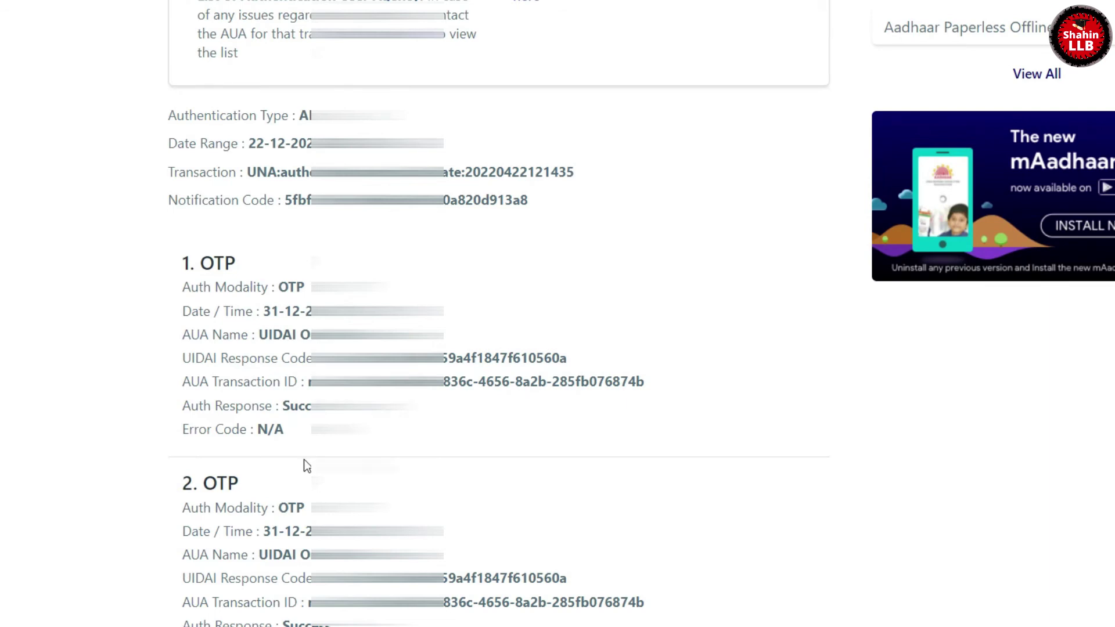
{"action": "scroll", "coordinate": [301, 505], "scroll_direction": "down", "scroll_amount": 5}
{"action": "scroll", "coordinate": [301, 505], "scroll_direction": "up", "scroll_amount": 8}
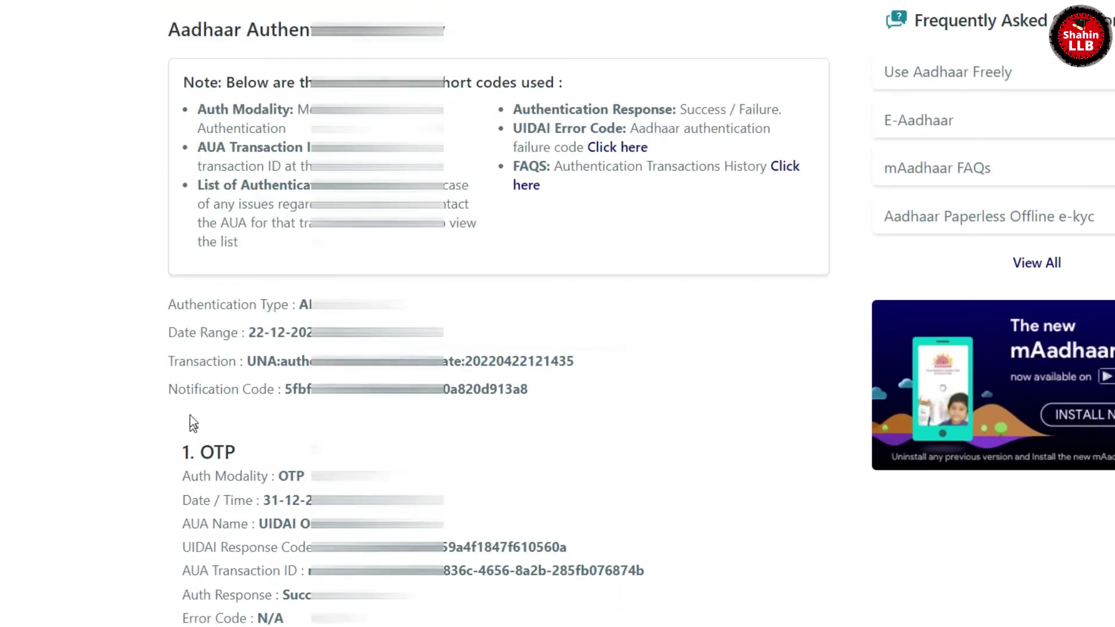
{"action": "scroll", "coordinate": [190, 415], "scroll_direction": "down", "scroll_amount": 3}
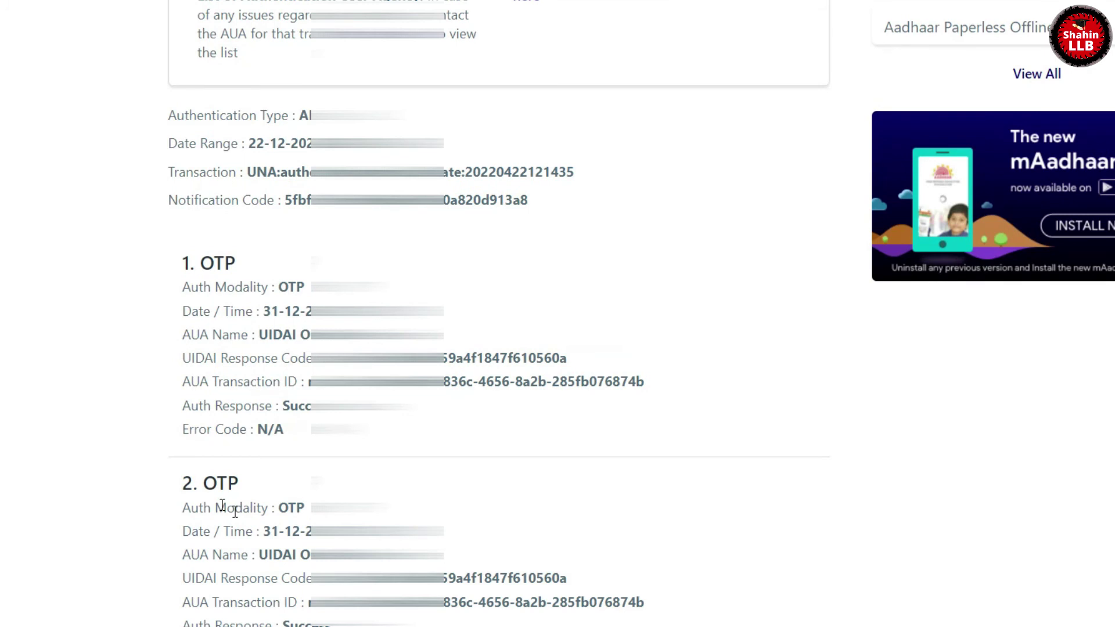
{"action": "scroll", "coordinate": [229, 507], "scroll_direction": "down", "scroll_amount": 3}
{"action": "scroll", "coordinate": [244, 527], "scroll_direction": "down", "scroll_amount": 3}
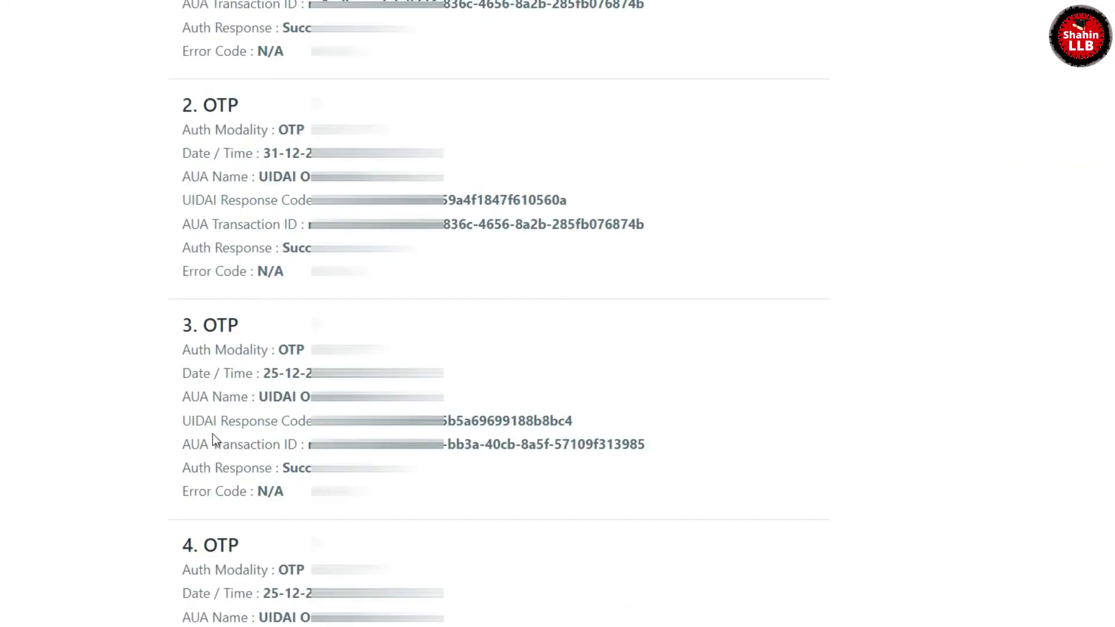
{"action": "scroll", "coordinate": [273, 433], "scroll_direction": "down", "scroll_amount": 3}
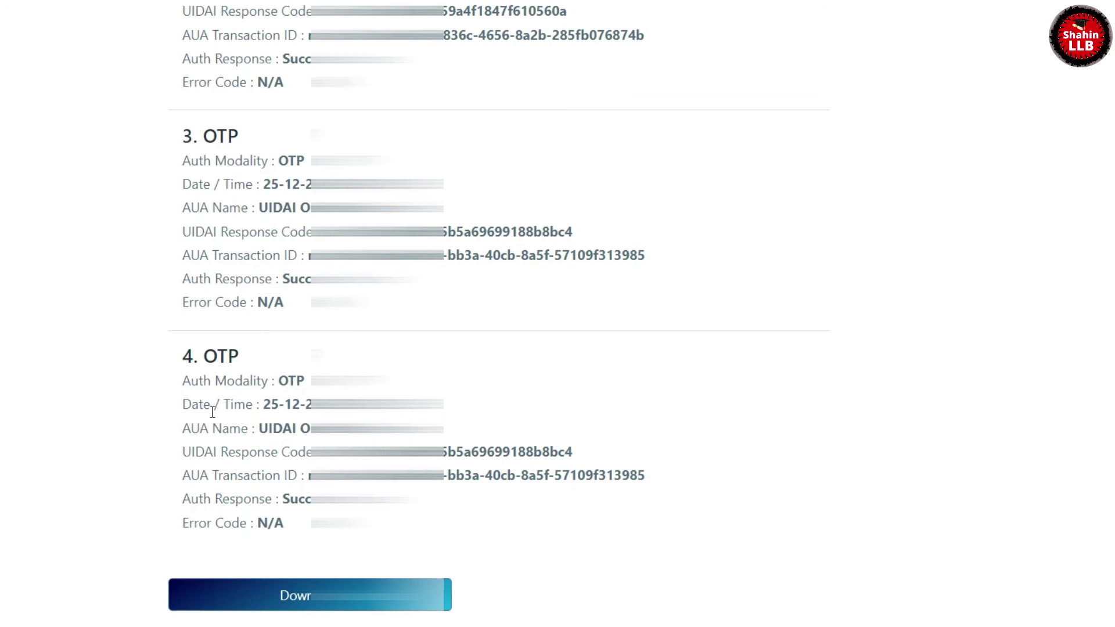
{"action": "scroll", "coordinate": [273, 380], "scroll_direction": "up", "scroll_amount": 3}
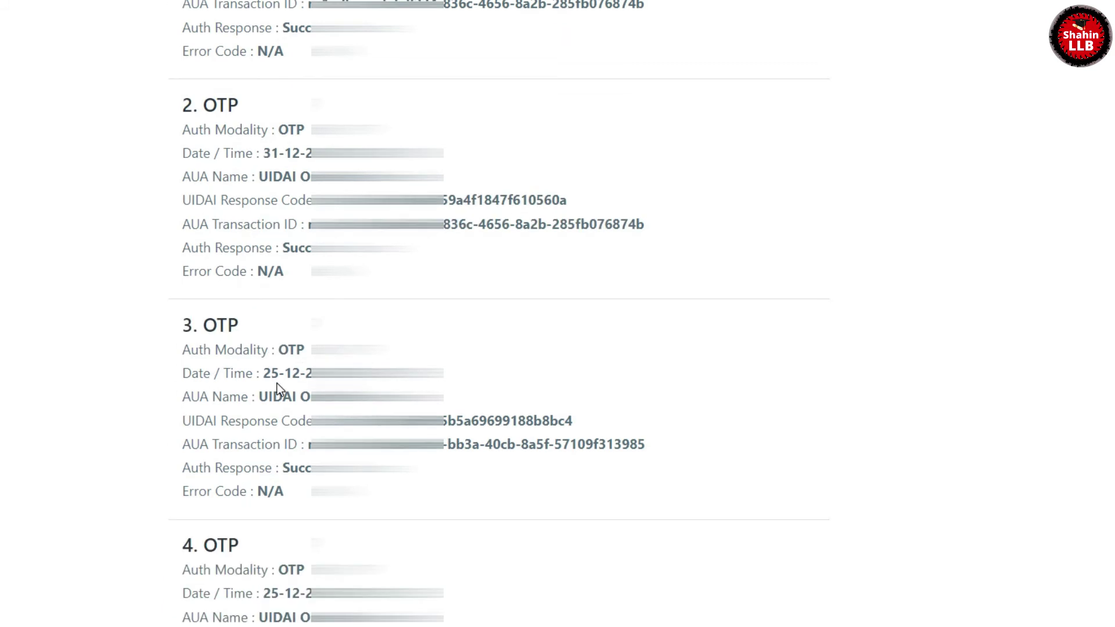
{"action": "scroll", "coordinate": [277, 384], "scroll_direction": "down", "scroll_amount": 5}
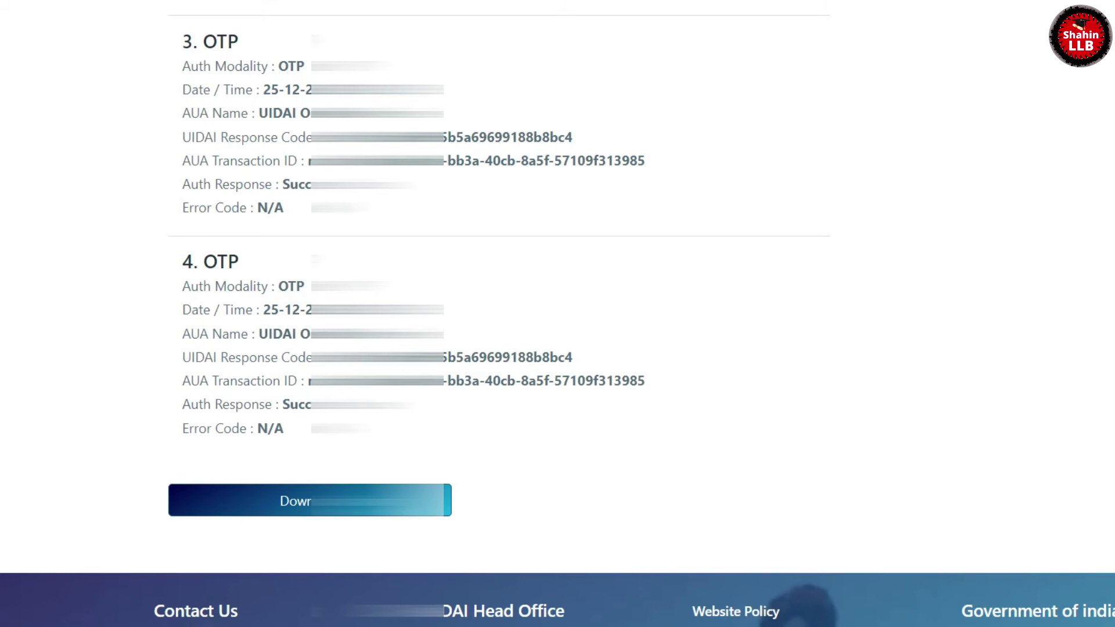
{"action": "scroll", "coordinate": [499, 314], "scroll_direction": "up", "scroll_amount": 9}
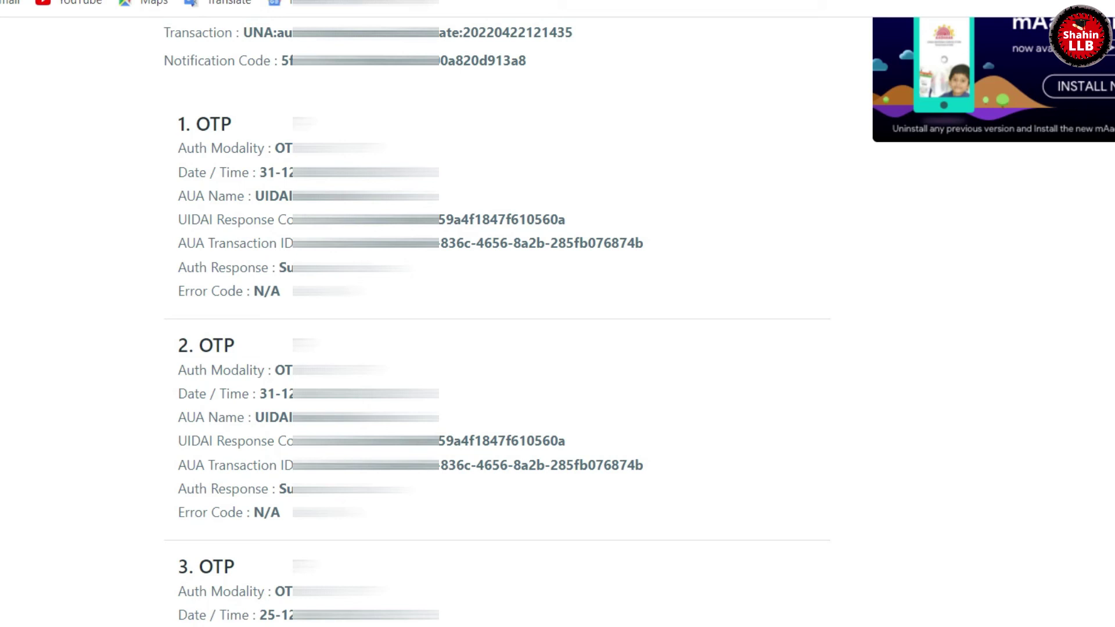
{"action": "scroll", "coordinate": [558, 319], "scroll_direction": "down", "scroll_amount": 10}
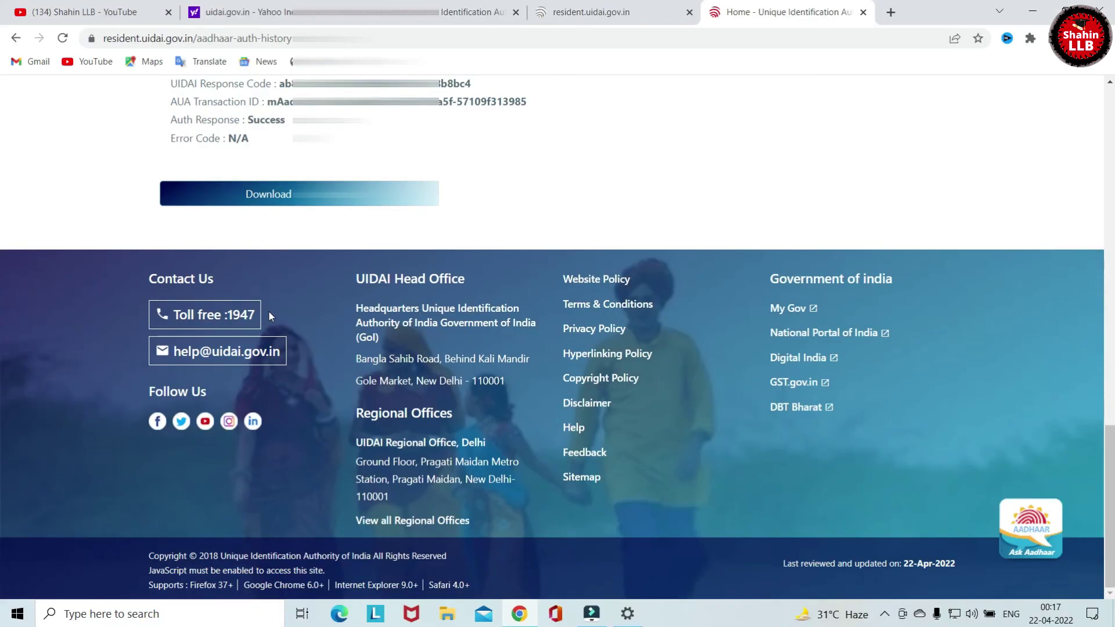
{"action": "scroll", "coordinate": [238, 317], "scroll_direction": "up", "scroll_amount": 10}
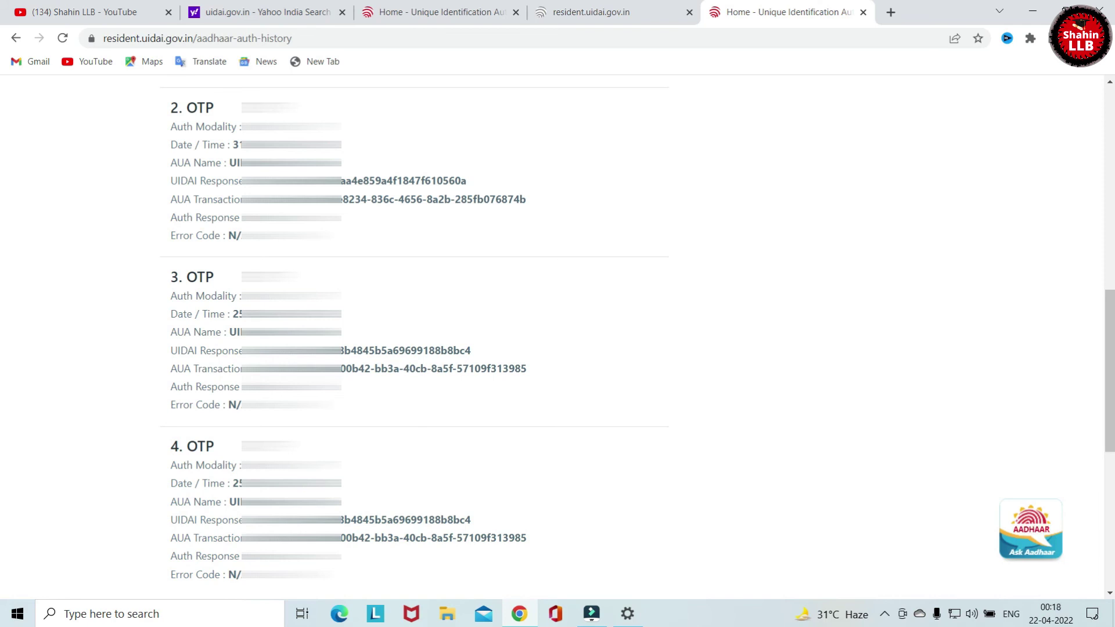
{"action": "scroll", "coordinate": [213, 344], "scroll_direction": "down", "scroll_amount": 8}
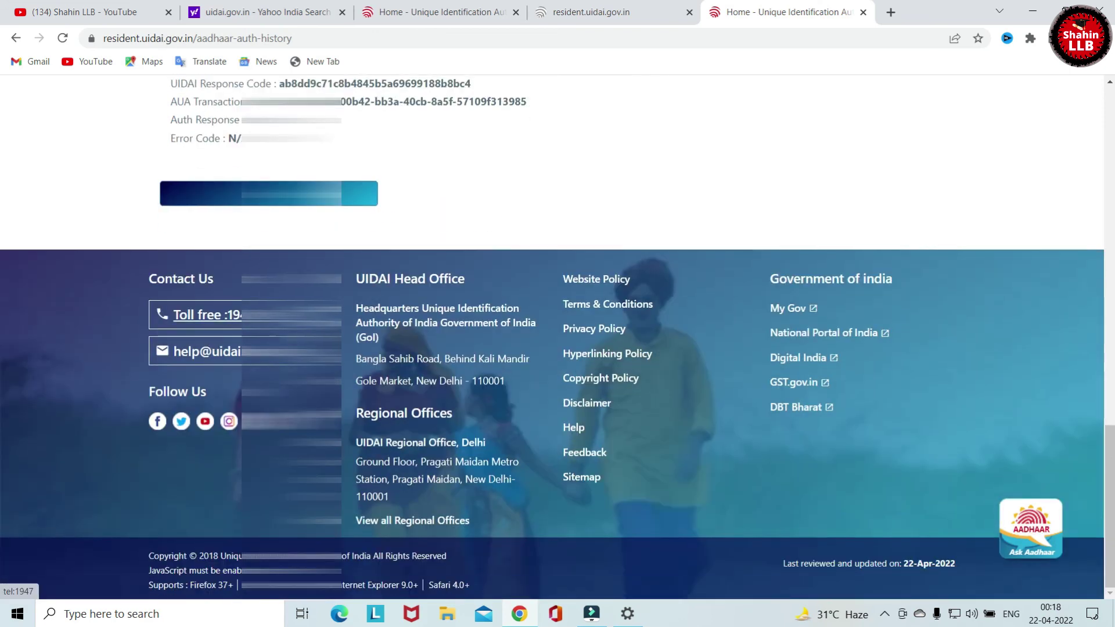
{"action": "scroll", "coordinate": [342, 282], "scroll_direction": "up", "scroll_amount": 6}
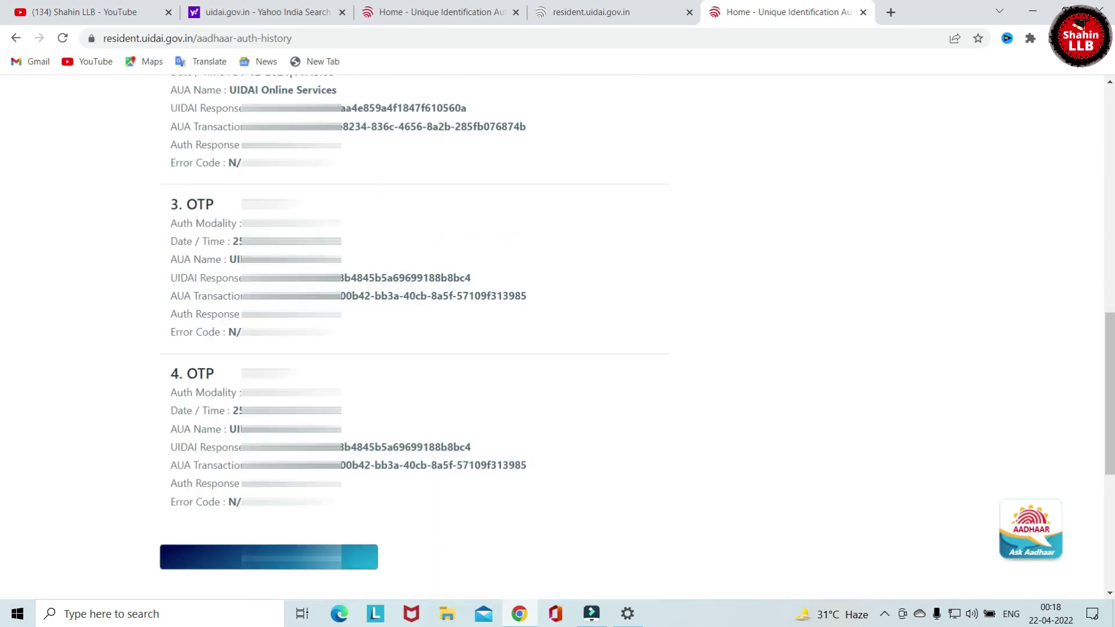